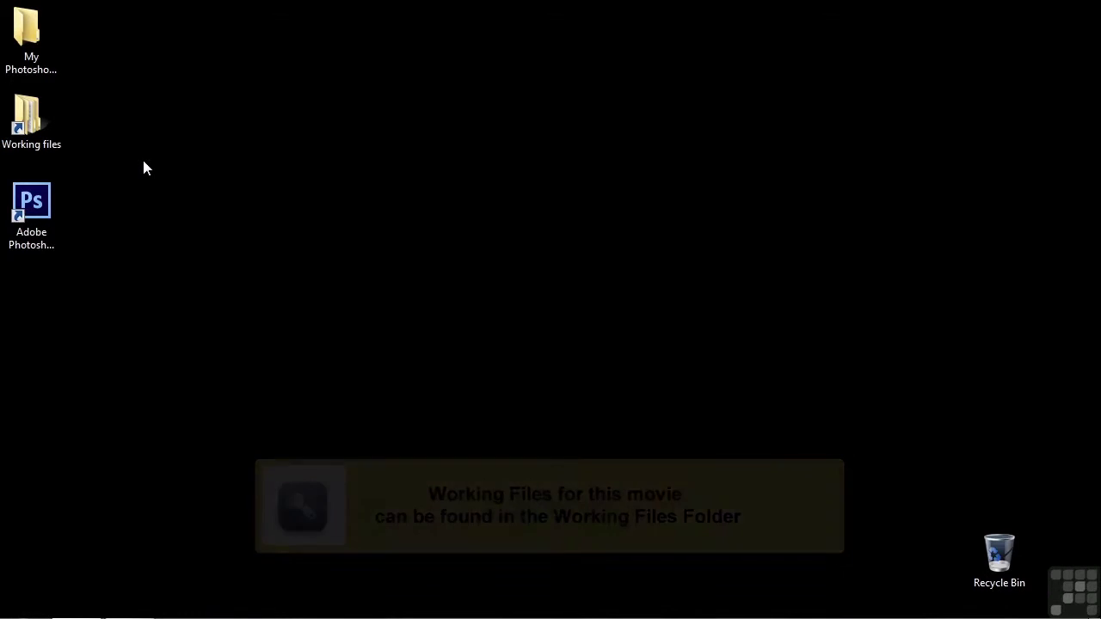
# - Open move-widget.psd from Working files > Photoshop projects in Photoshop
pyautogui.doubleClick(36, 123)
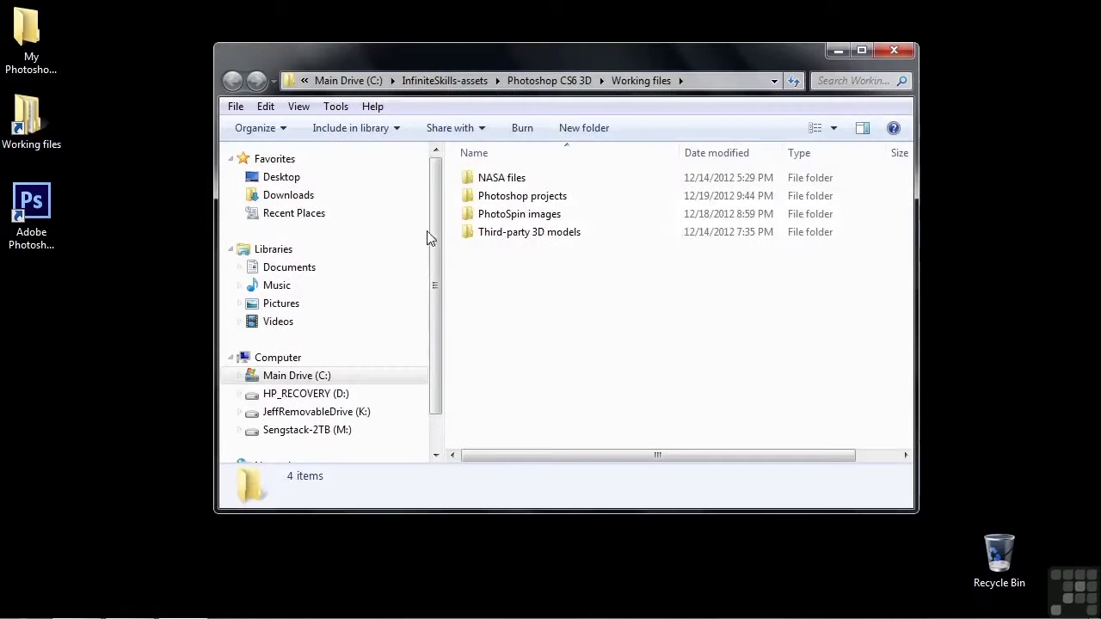
pyautogui.doubleClick(488, 196)
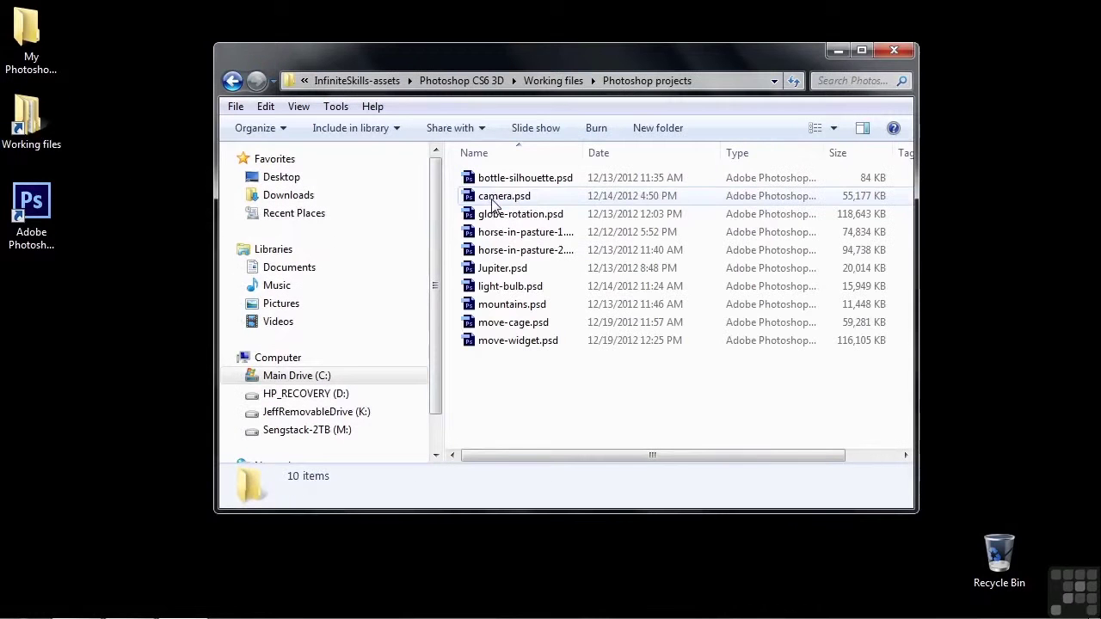
pyautogui.click(497, 342)
pyautogui.doubleClick(516, 341)
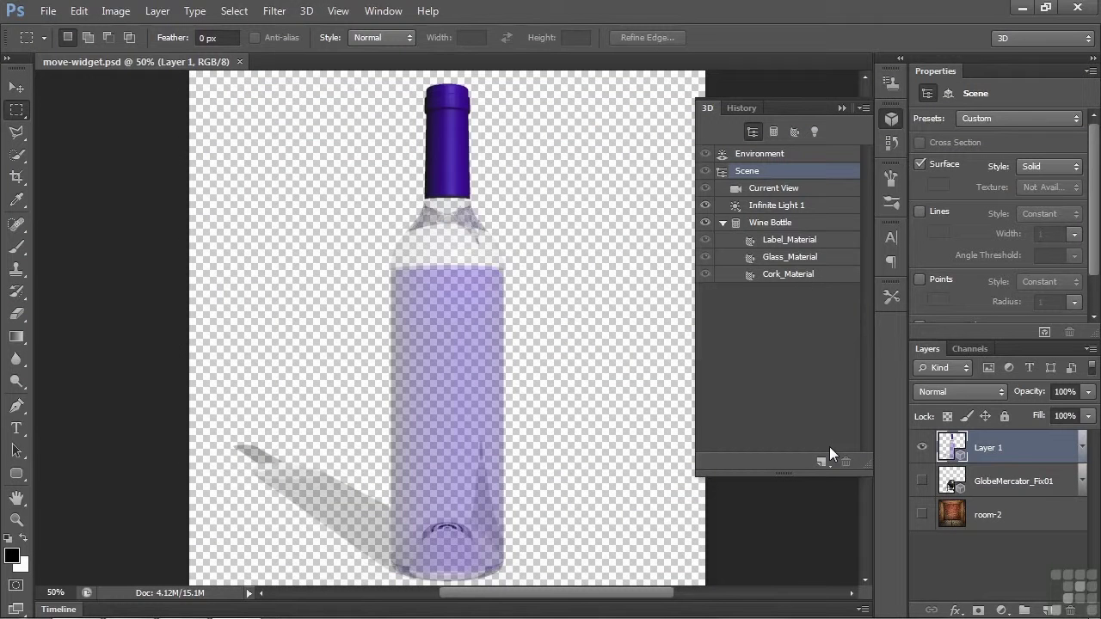
# - Switch to the Move tool and toggle View > Show > 3D Selection off, then back on
pyautogui.press('v')
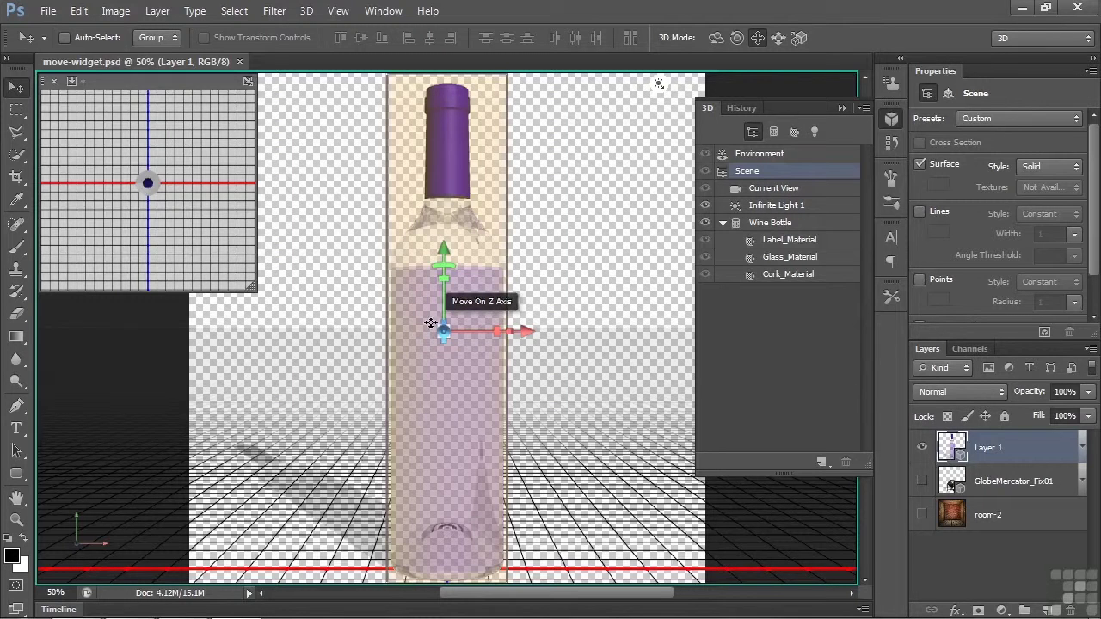
pyautogui.click(339, 11)
pyautogui.moveTo(381, 267)
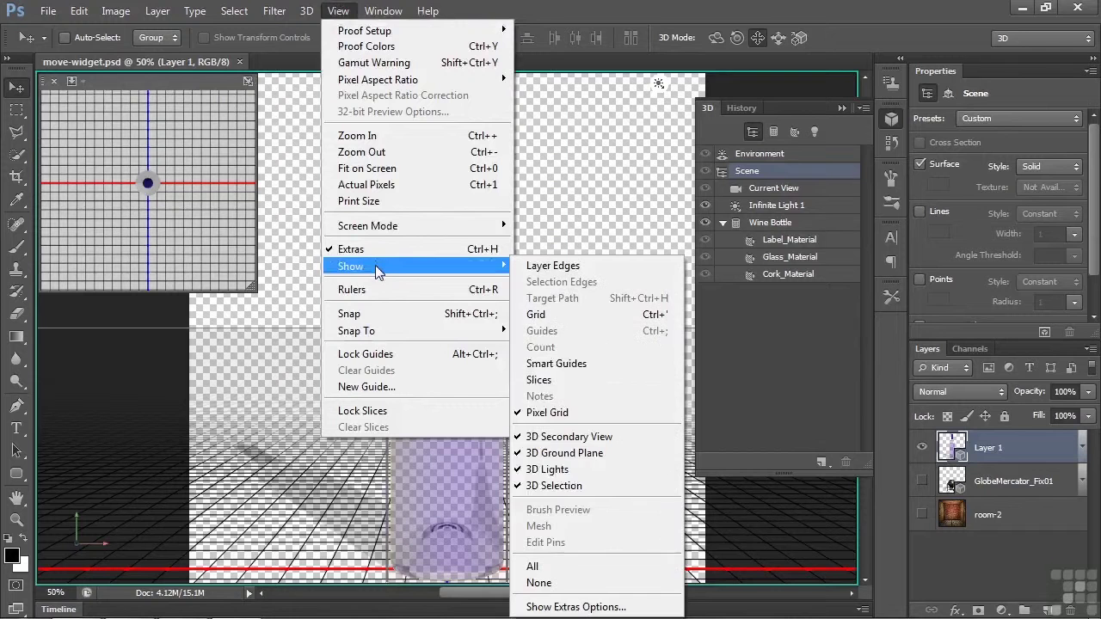
pyautogui.click(560, 487)
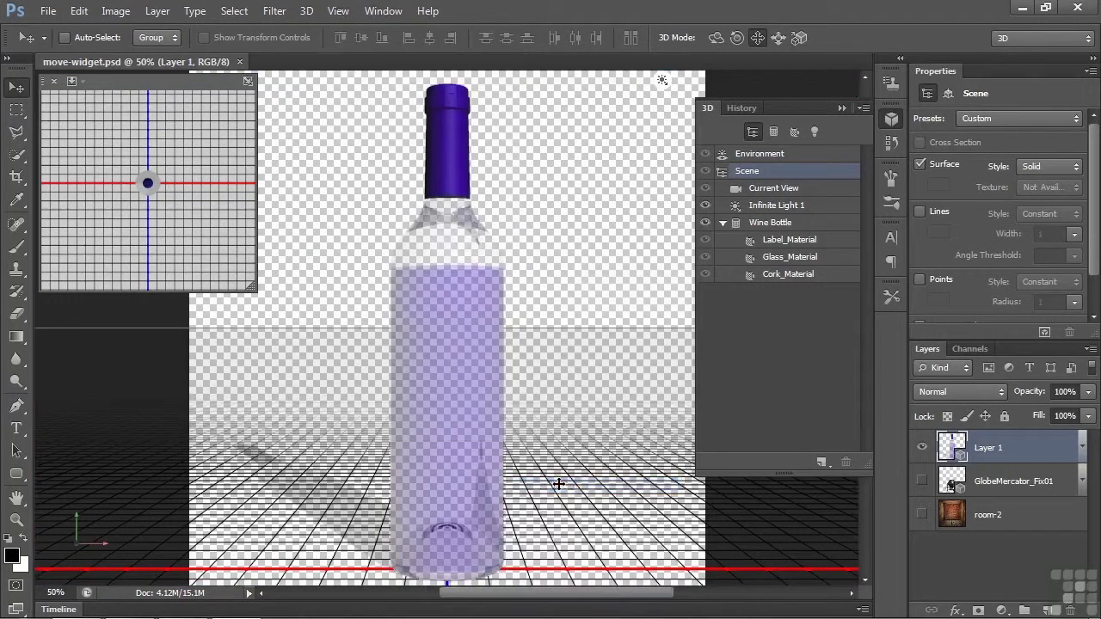
pyautogui.click(336, 10)
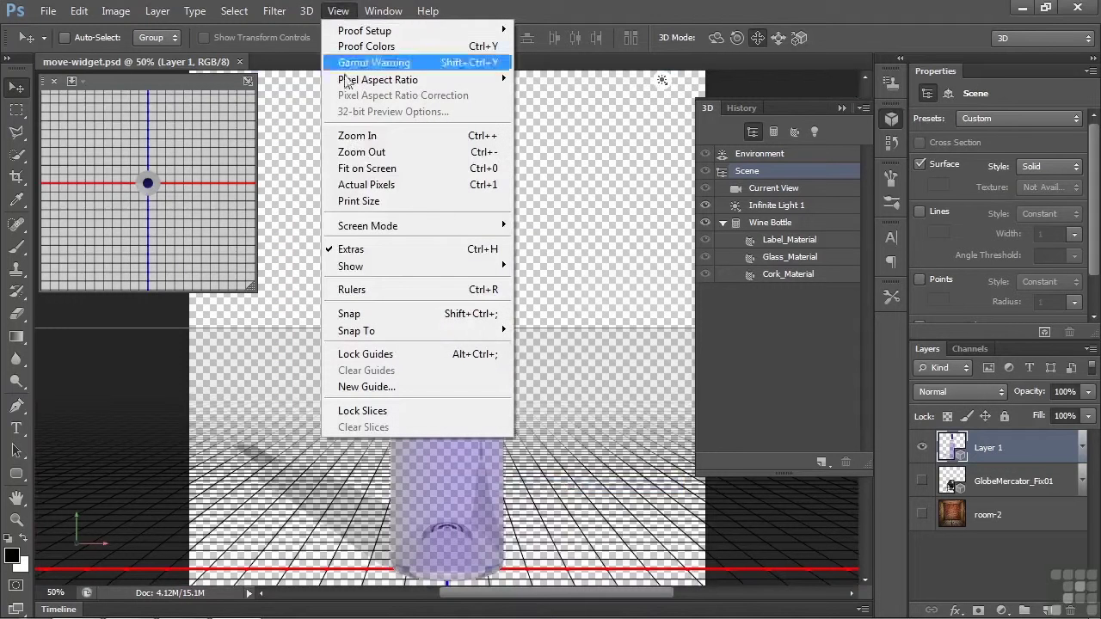
pyautogui.moveTo(372, 267)
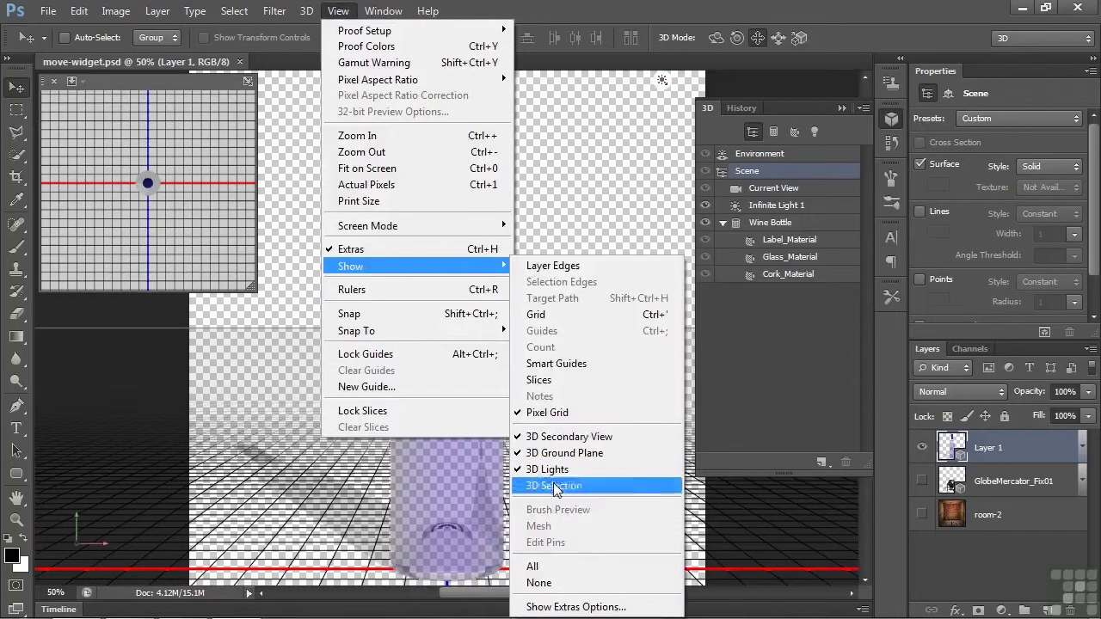
pyautogui.click(549, 485)
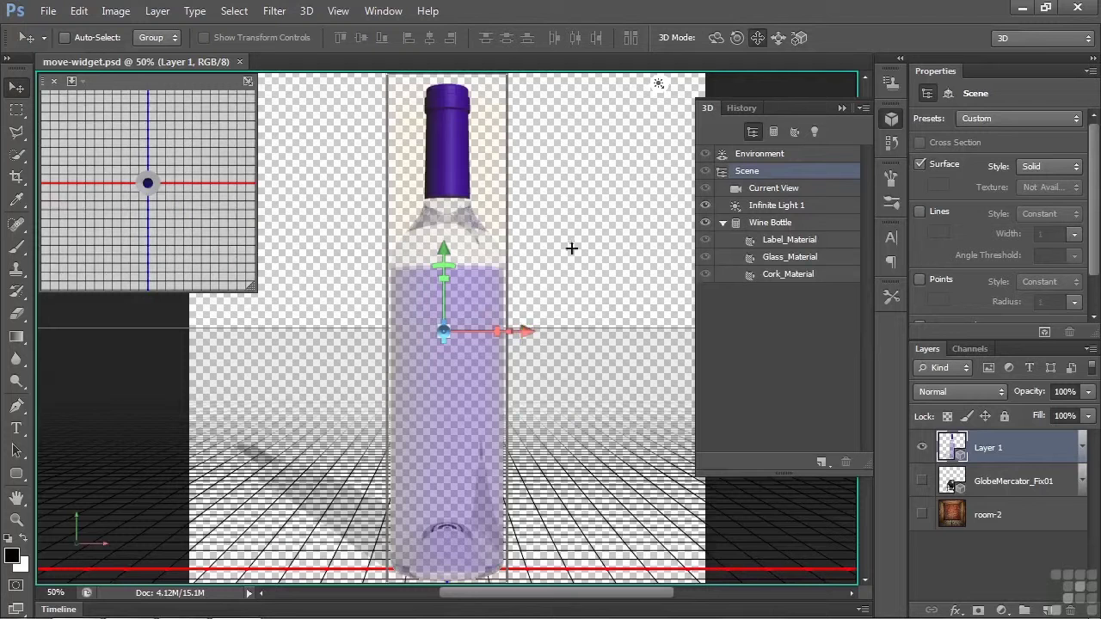
# - In Roll 3D mode, select the Wine Bottle mesh and nudge it along its X axis
pyautogui.click(738, 39)
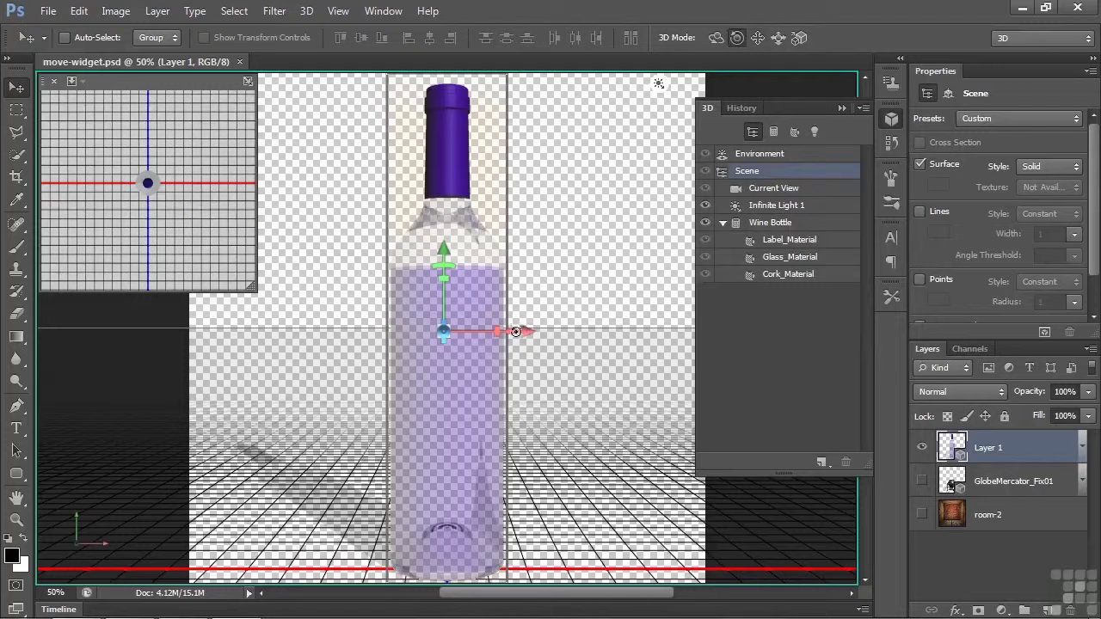
pyautogui.click(465, 321)
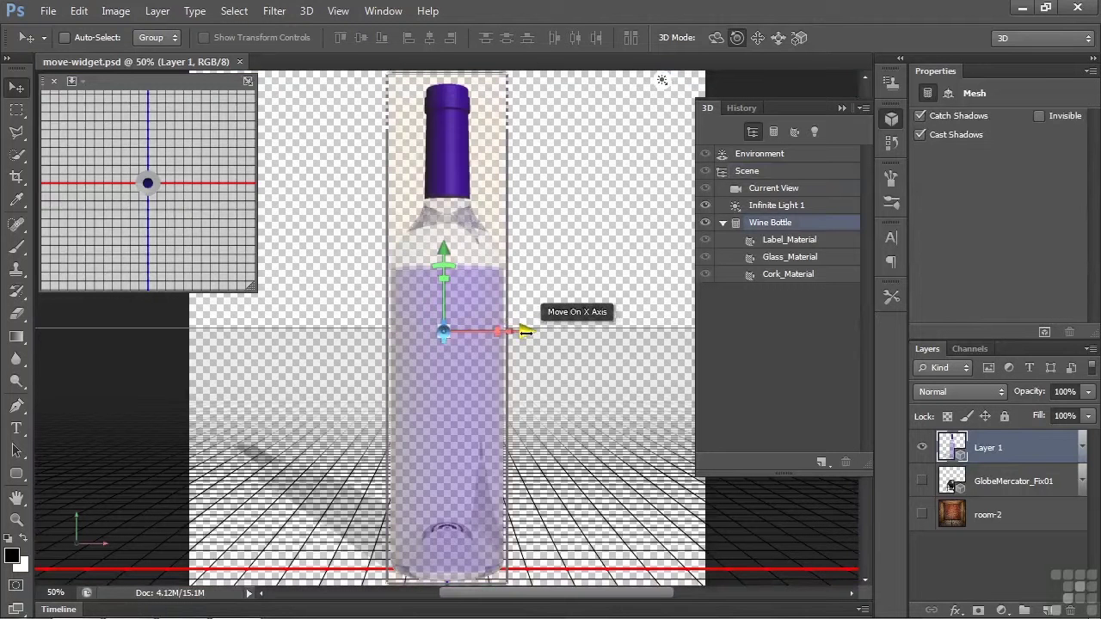
pyautogui.moveTo(525, 332)
pyautogui.mouseDown()
pyautogui.moveTo(590, 332)
pyautogui.moveTo(490, 328)
pyautogui.moveTo(545, 332)
pyautogui.moveTo(526, 330)
pyautogui.mouseUp()
# - Reselect the whole Wine Bottle mesh and stretch it to about 175% along X
pyautogui.click(504, 349)
pyautogui.click(490, 335)
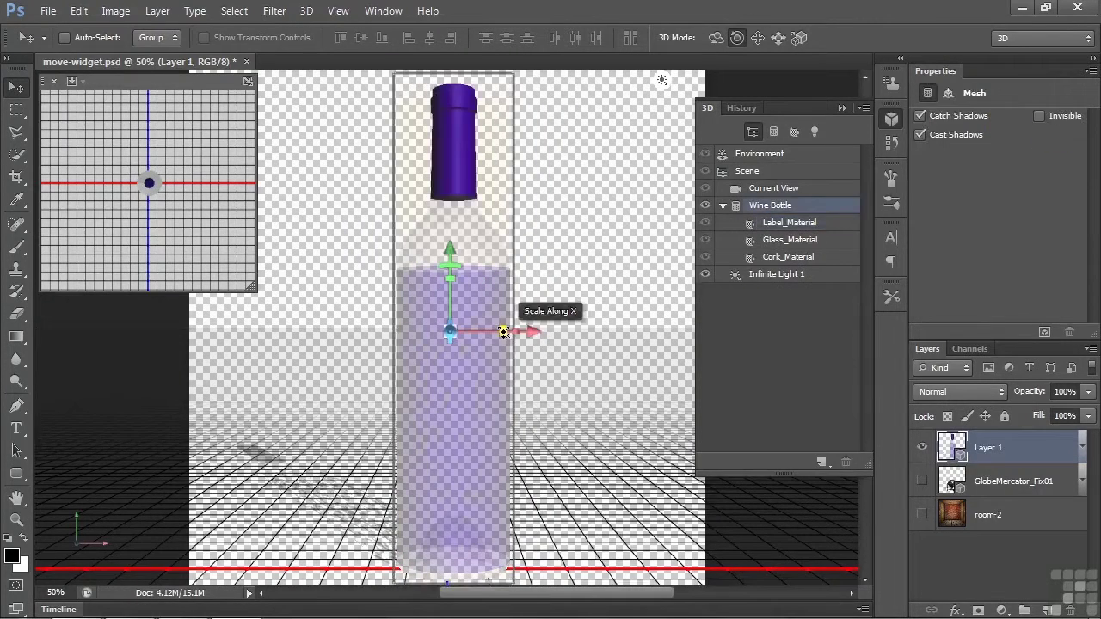
pyautogui.moveTo(504, 332); pyautogui.dragTo(613, 328)
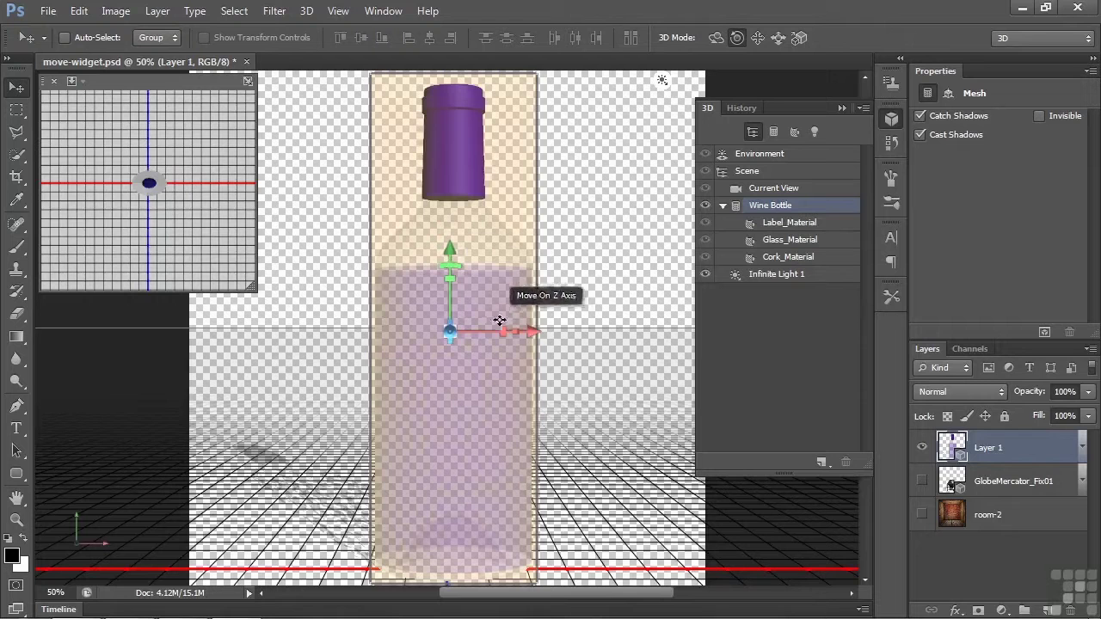
# - Rotate the bottle around Y, nudge it along Y, and squash its Z depth to about 68%
pyautogui.moveTo(509, 332); pyautogui.dragTo(634, 329)
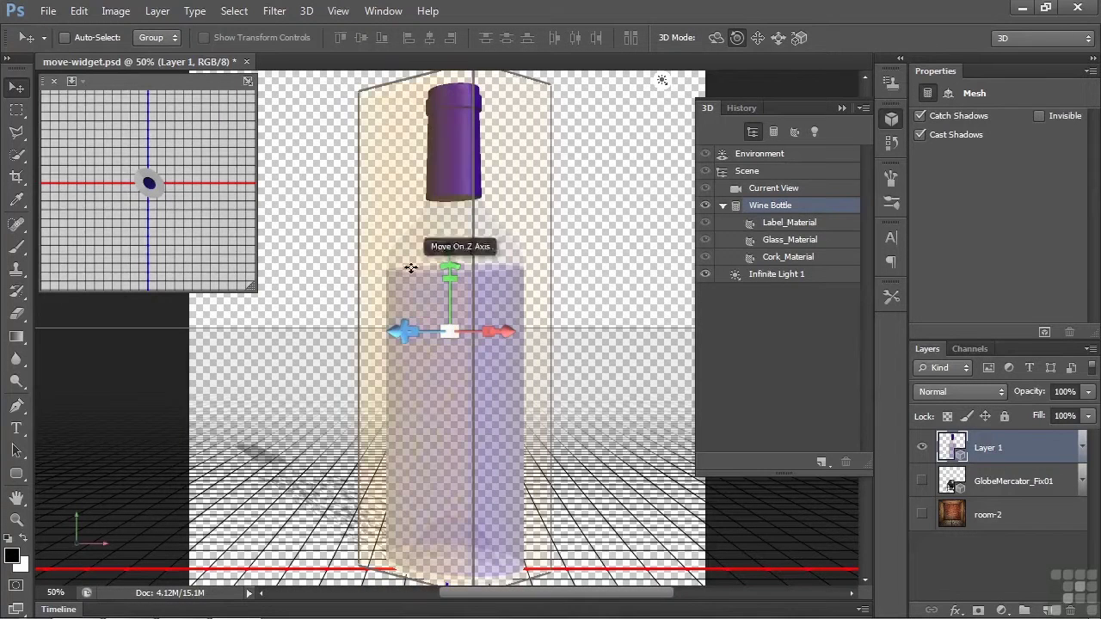
pyautogui.moveTo(447, 250)
pyautogui.mouseDown()
pyautogui.moveTo(448, 197)
pyautogui.moveTo(448, 251)
pyautogui.mouseUp()
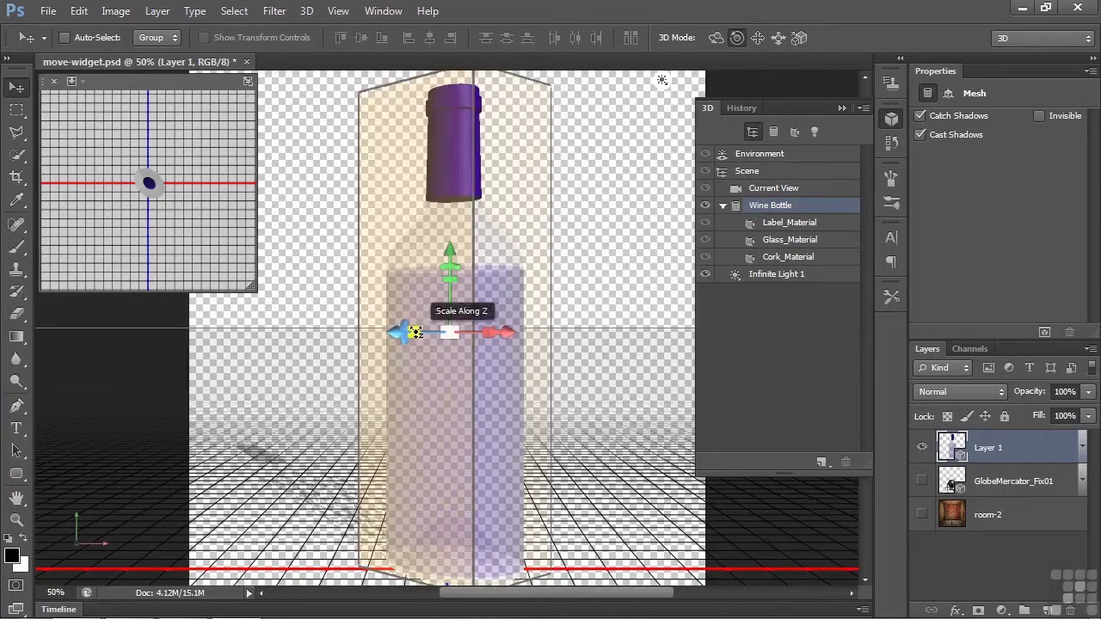
pyautogui.moveTo(448, 266); pyautogui.dragTo(389, 331)
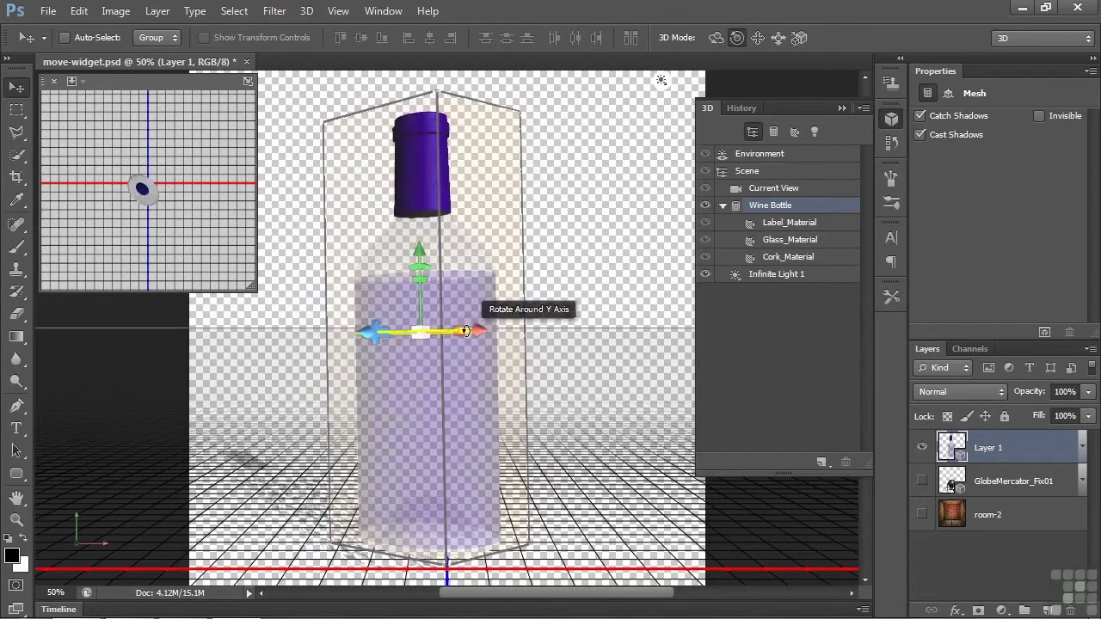
# - Rotate the bottle around its X axis and scale it uniformly to about 145%
pyautogui.moveTo(372, 326)
pyautogui.mouseDown()
pyautogui.moveTo(388, 287)
pyautogui.moveTo(374, 323)
pyautogui.moveTo(384, 366)
pyautogui.moveTo(381, 328)
pyautogui.mouseUp()
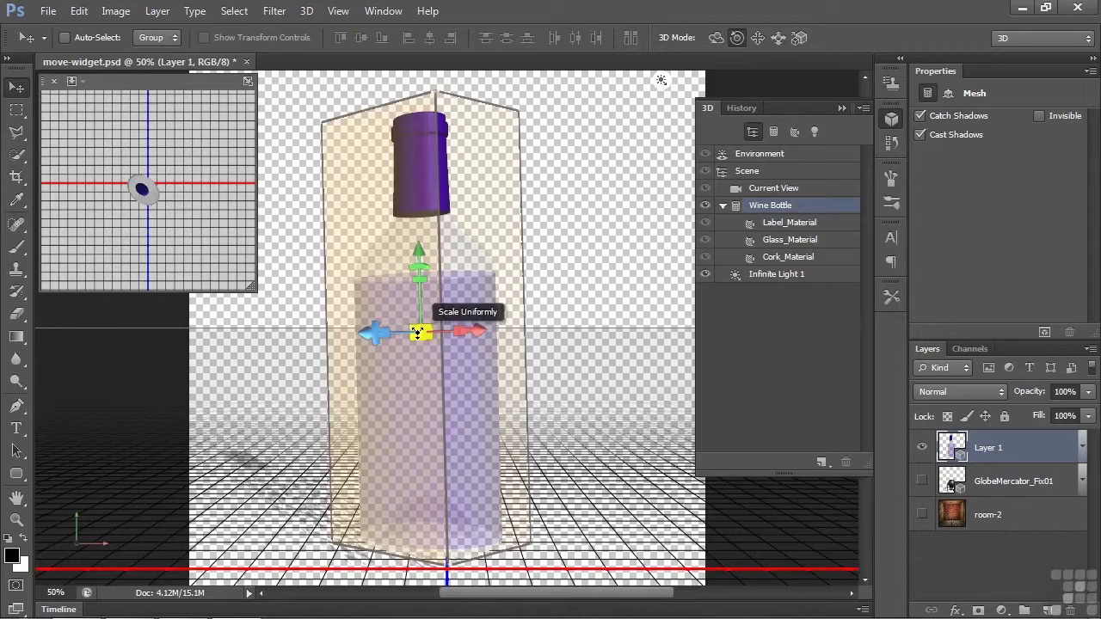
pyautogui.moveTo(417, 334)
pyautogui.mouseDown()
pyautogui.moveTo(422, 270)
pyautogui.moveTo(400, 215)
pyautogui.moveTo(445, 465)
pyautogui.moveTo(426, 309)
pyautogui.moveTo(426, 388)
pyautogui.moveTo(420, 335)
pyautogui.mouseUp()
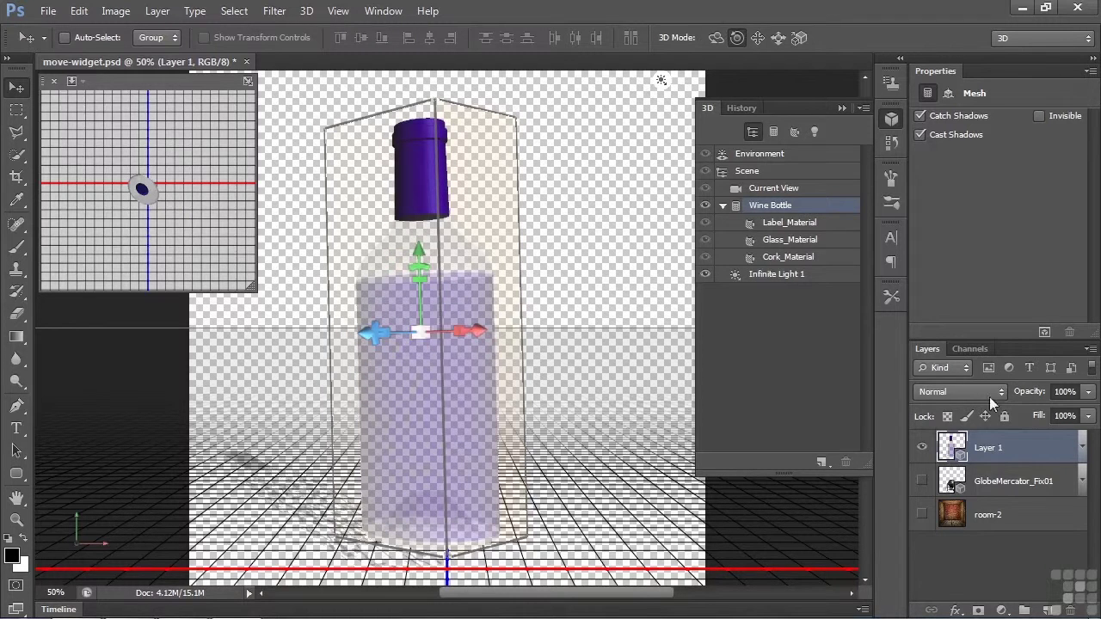
# - Hide Layer 1, show the GlobeMercator_Fix01 and room-2 layers, and view the TurboSquid source page
pyautogui.click(922, 448)
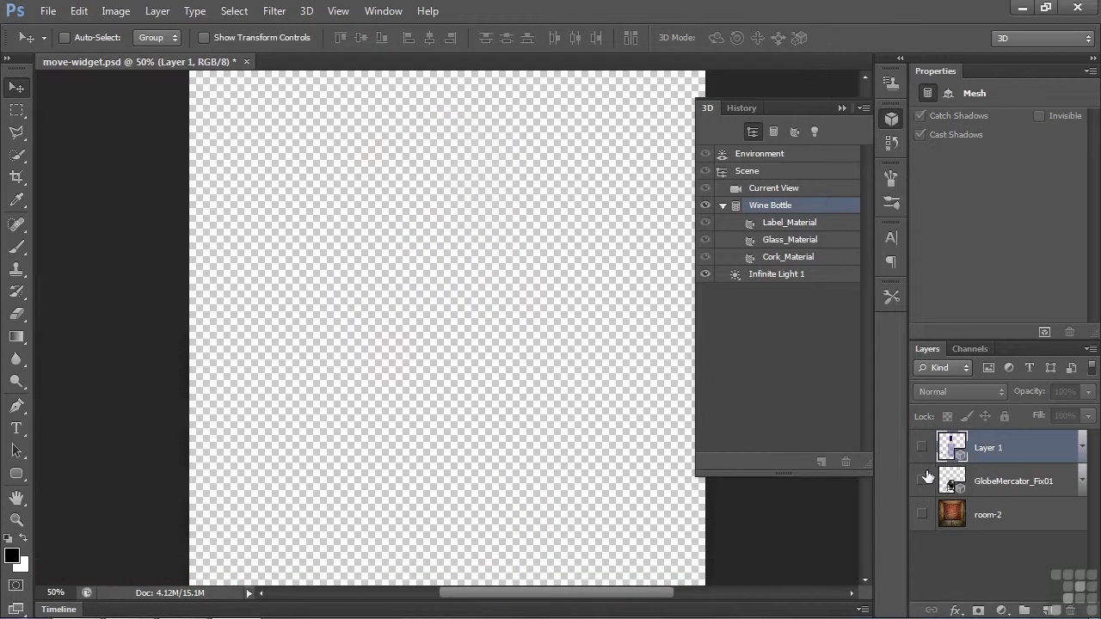
pyautogui.click(921, 481)
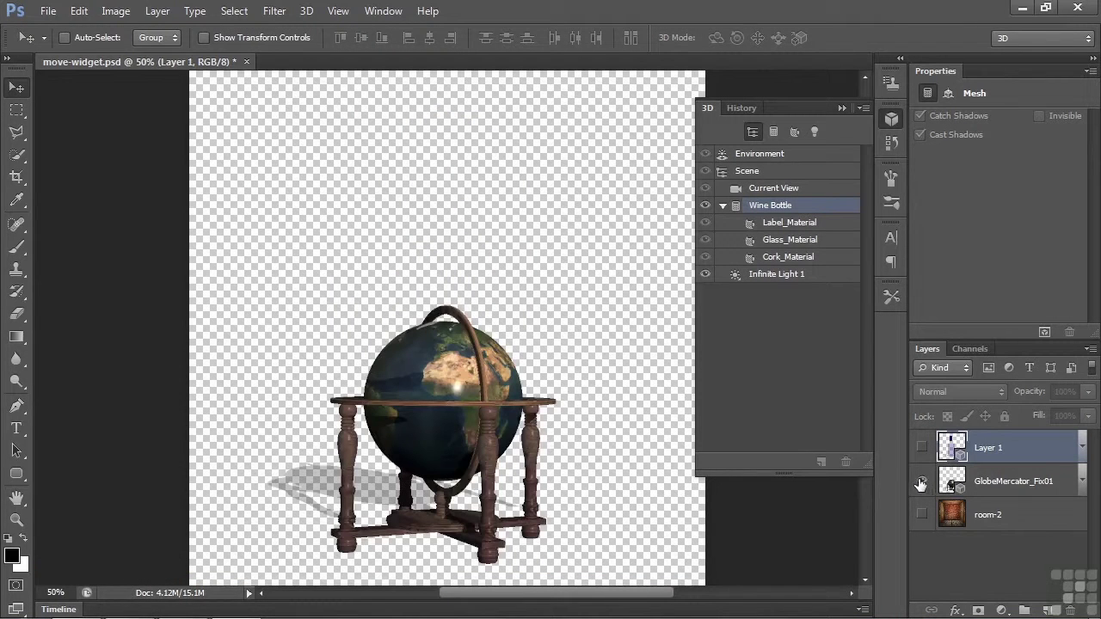
pyautogui.click(921, 515)
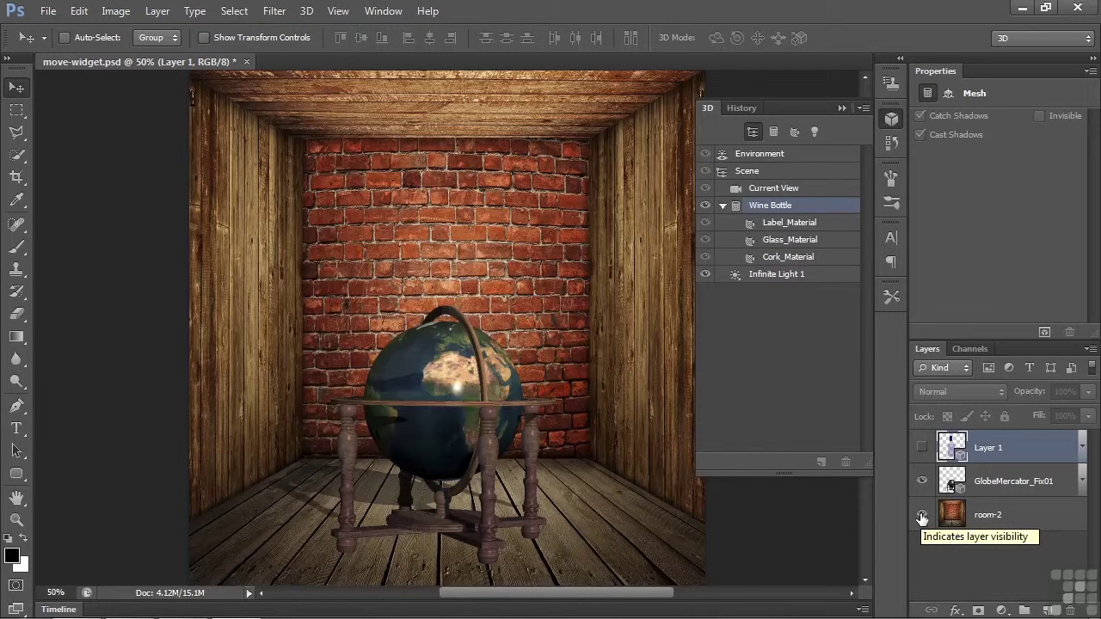
pyautogui.hotkey('alt', 'Tab')
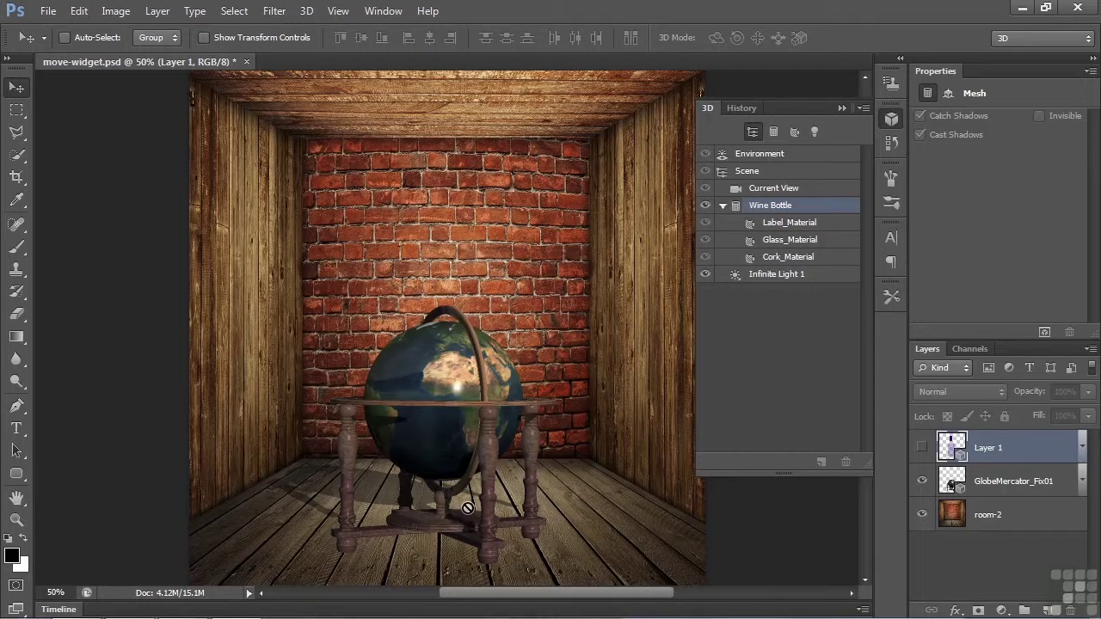
# - Activate the GlobeMercator_Fix01 layer and filter the 3D panel to show only Meshes
pyautogui.click(1002, 487)
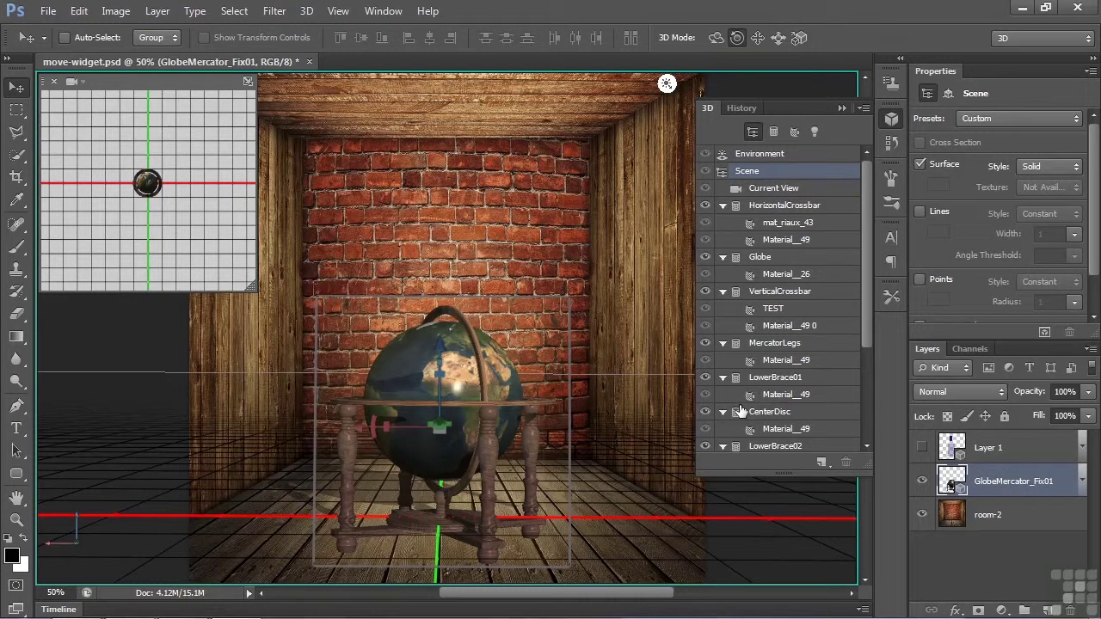
pyautogui.click(773, 132)
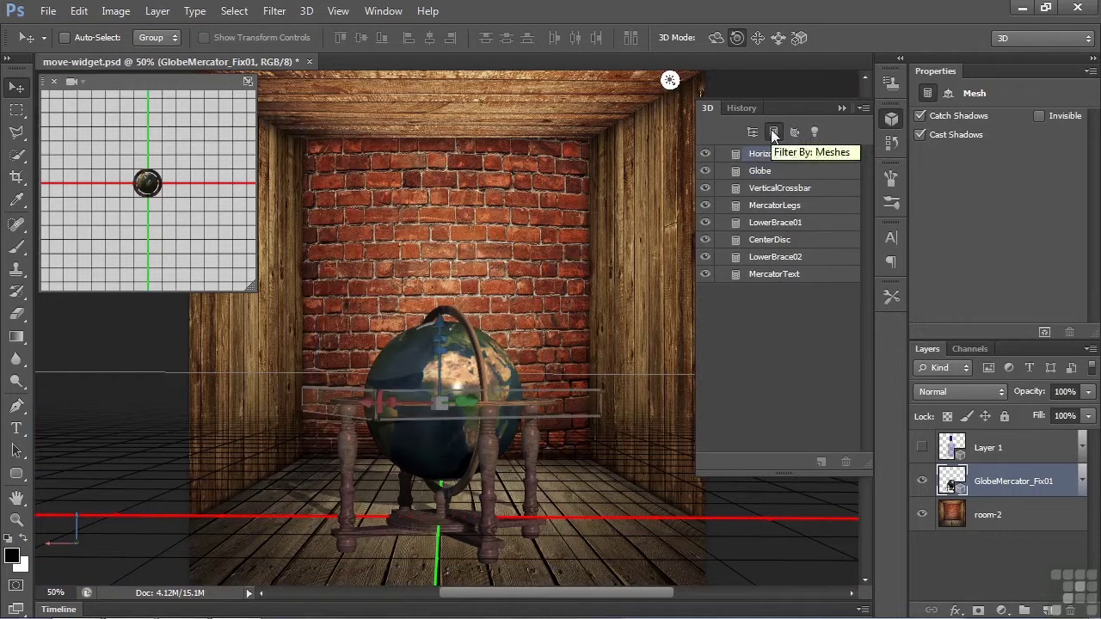
# - With all globe meshes selected, move them along Z and Y and tilt slightly around X, then show the Scene tree
pyautogui.keyDown('shift'); pyautogui.click(755, 281); pyautogui.keyUp('shift')
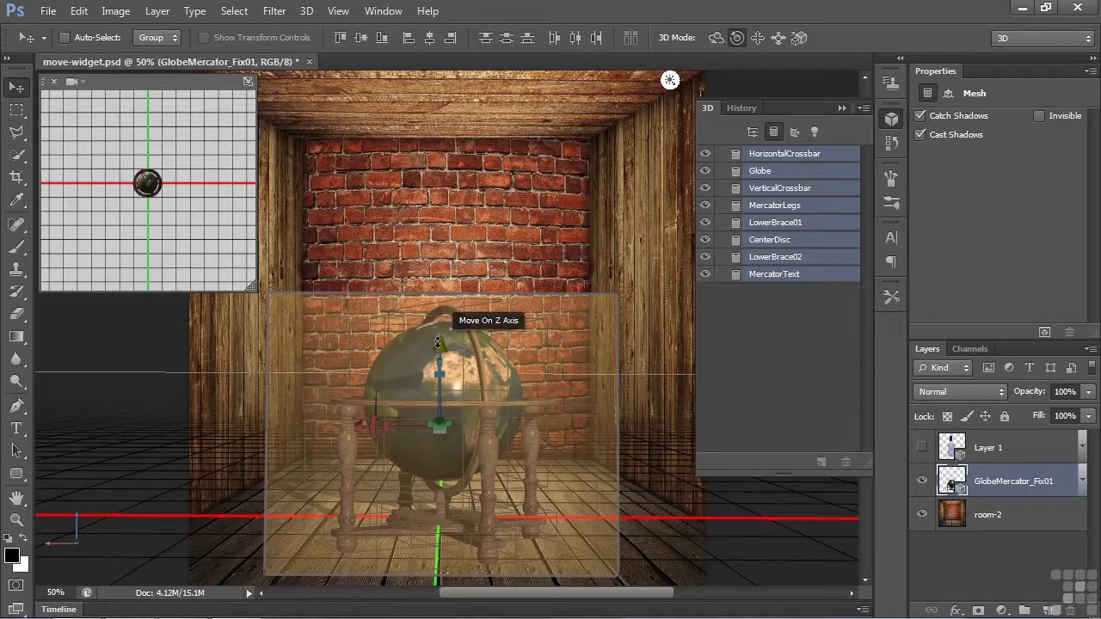
pyautogui.moveTo(438, 349)
pyautogui.mouseDown()
pyautogui.moveTo(447, 308)
pyautogui.moveTo(441, 344)
pyautogui.moveTo(442, 314)
pyautogui.moveTo(437, 333)
pyautogui.mouseUp()
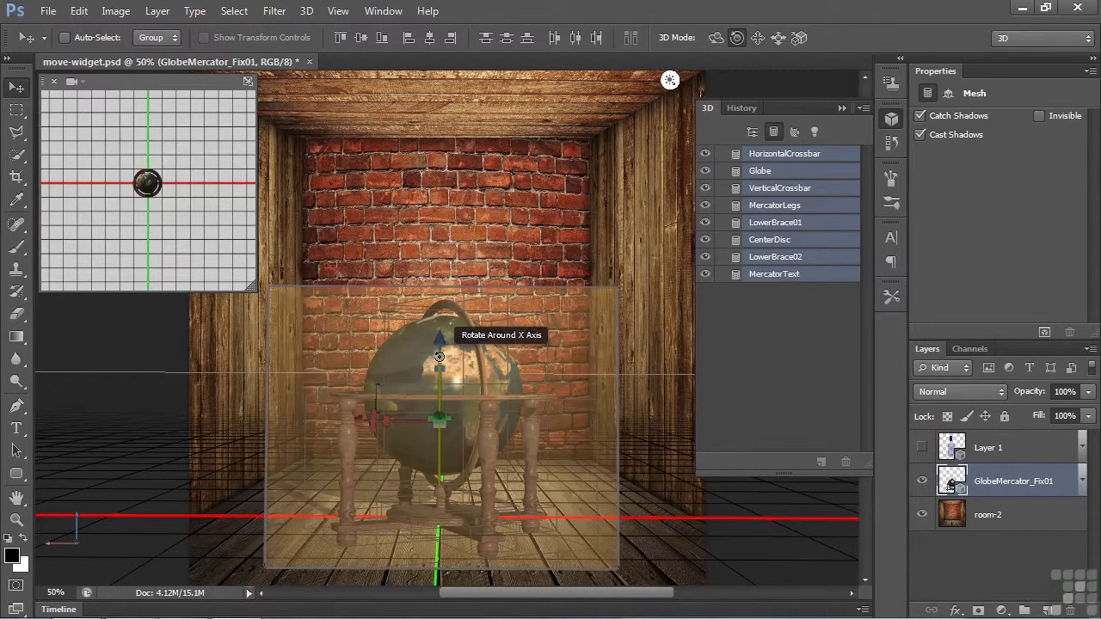
pyautogui.moveTo(439, 359); pyautogui.dragTo(444, 370)
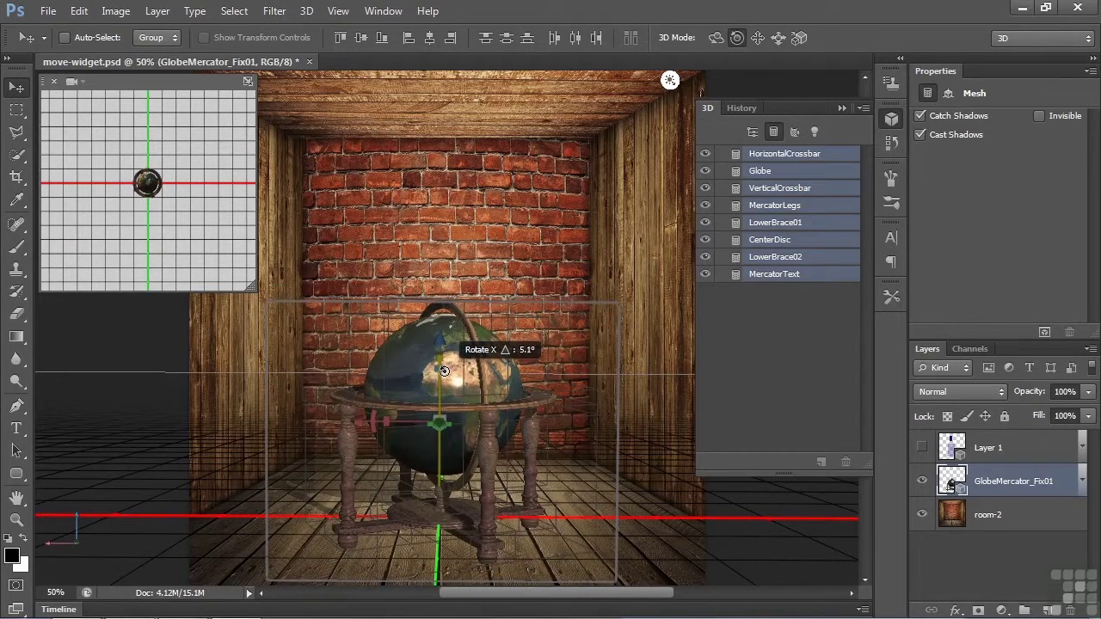
pyautogui.moveTo(444, 371); pyautogui.dragTo(444, 371)
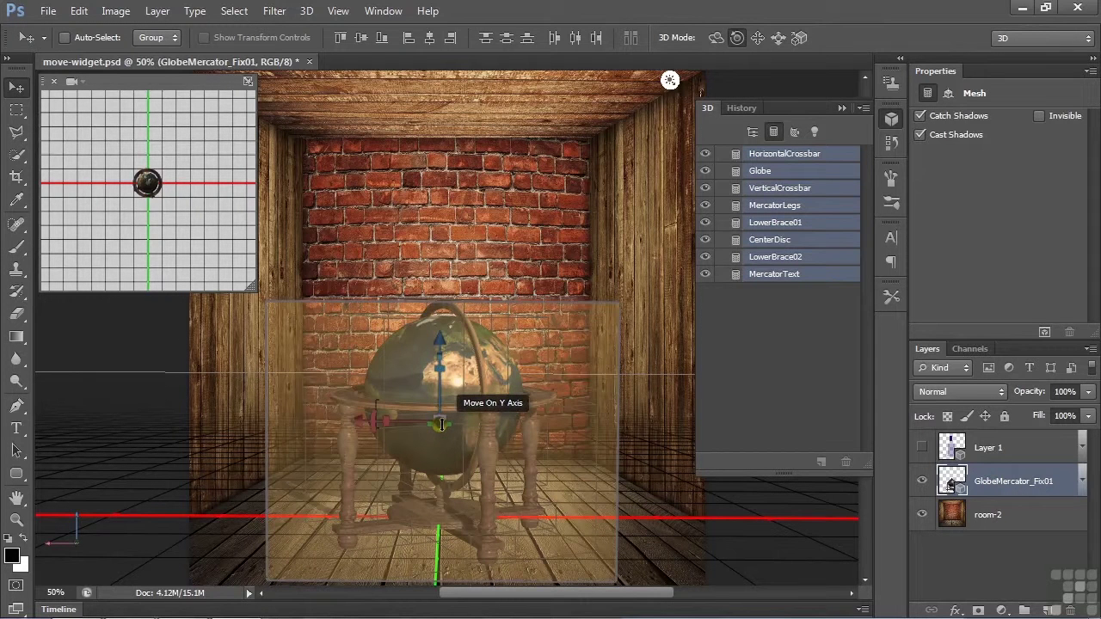
pyautogui.moveTo(439, 423); pyautogui.dragTo(425, 338)
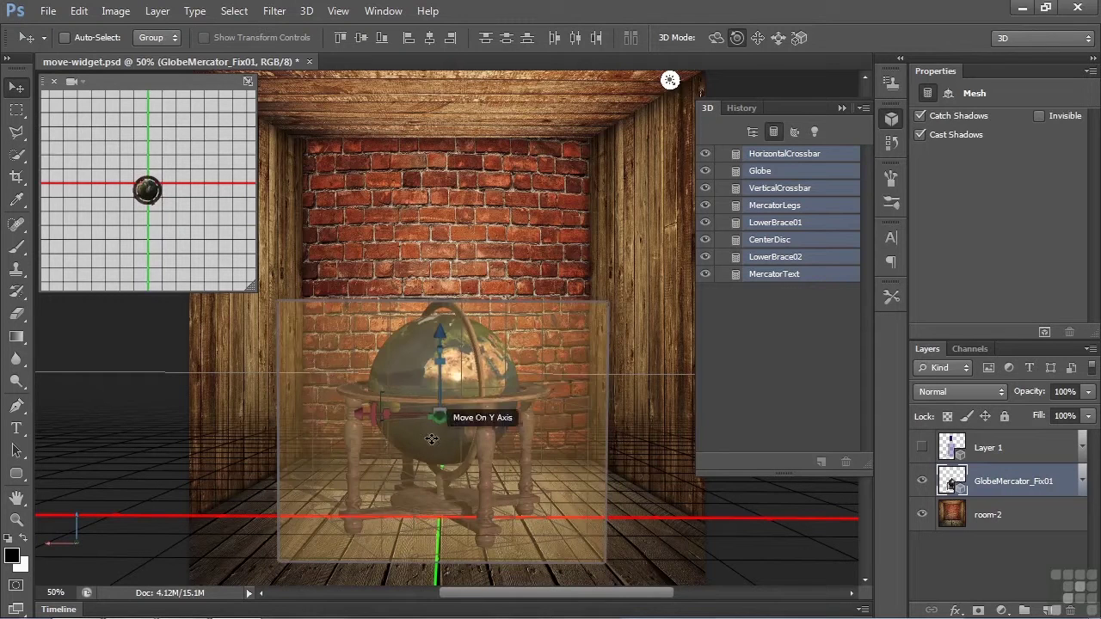
pyautogui.moveTo(440, 334); pyautogui.dragTo(460, 308)
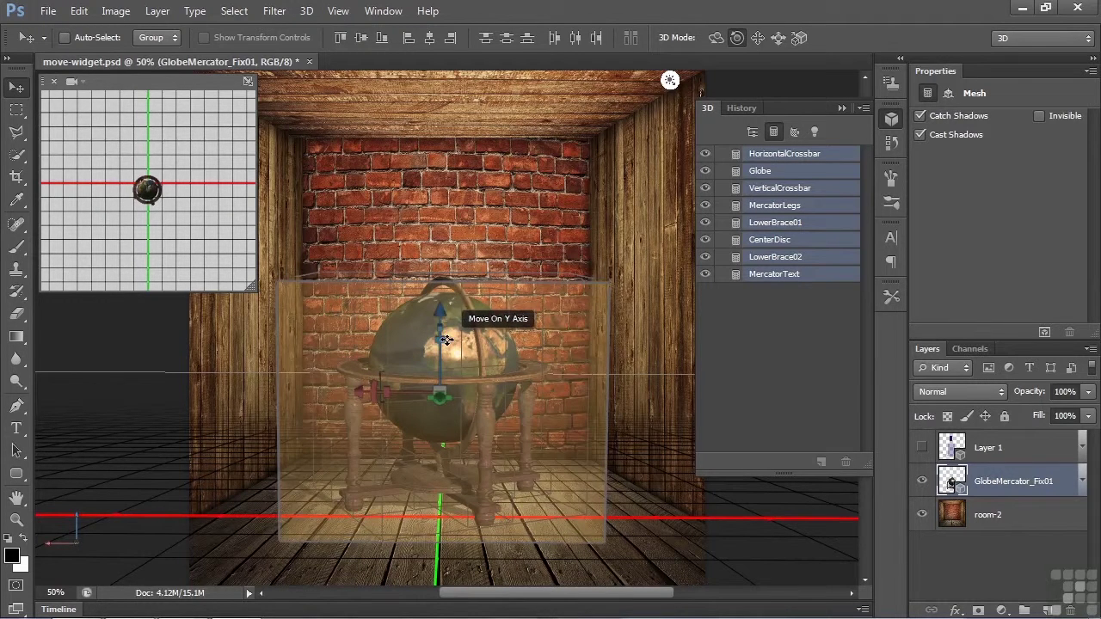
pyautogui.click(531, 200)
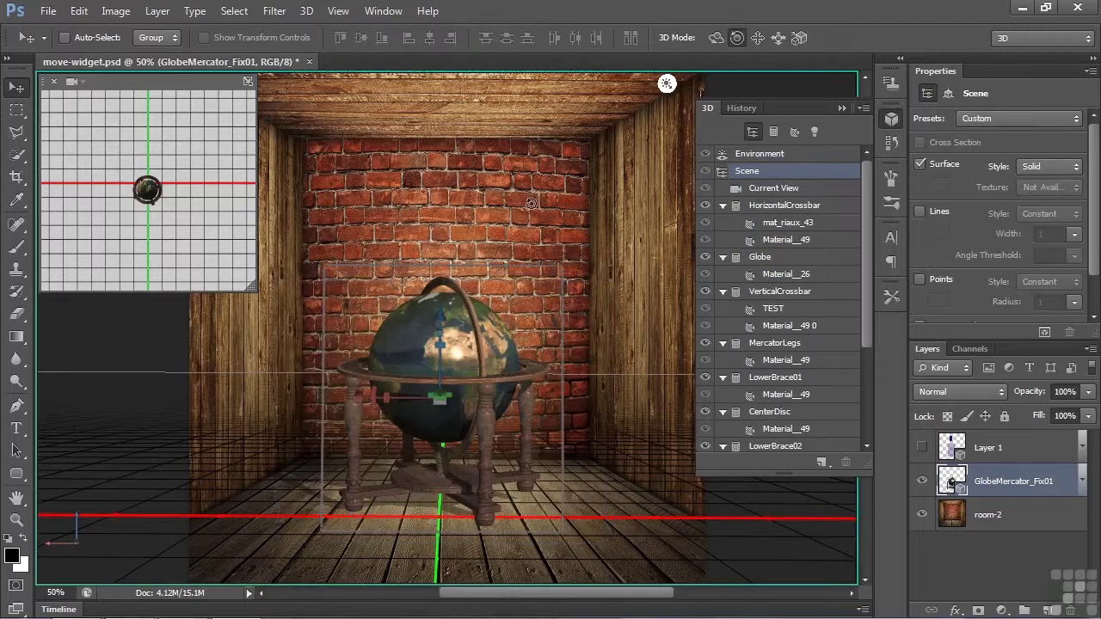
# - Filter the 3D panel back to Meshes and select only the Globe mesh
pyautogui.click(773, 131)
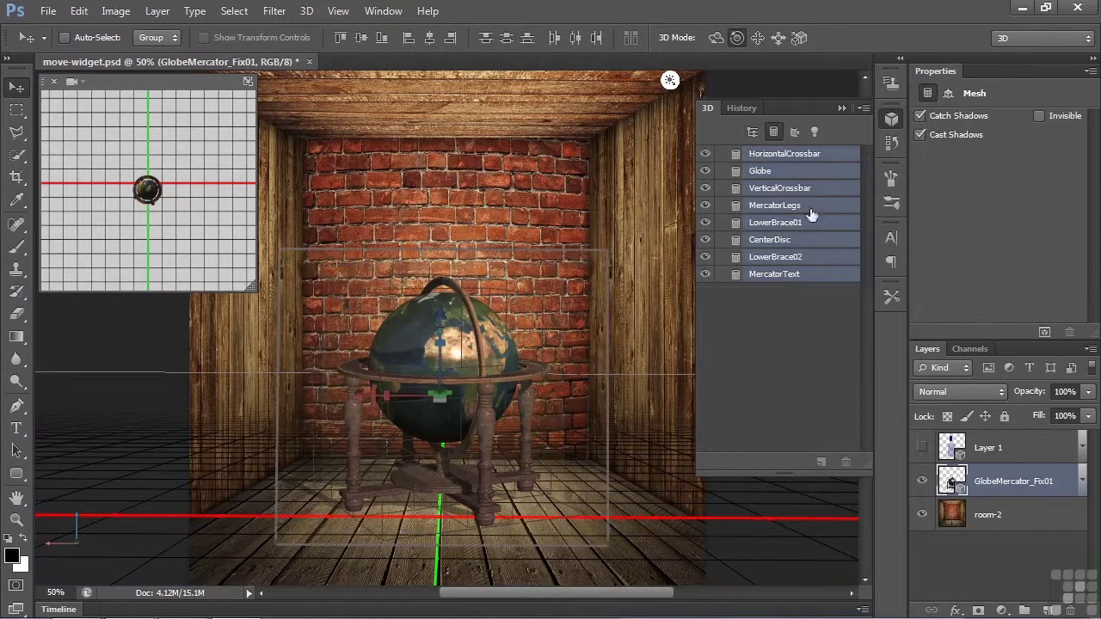
pyautogui.click(763, 172)
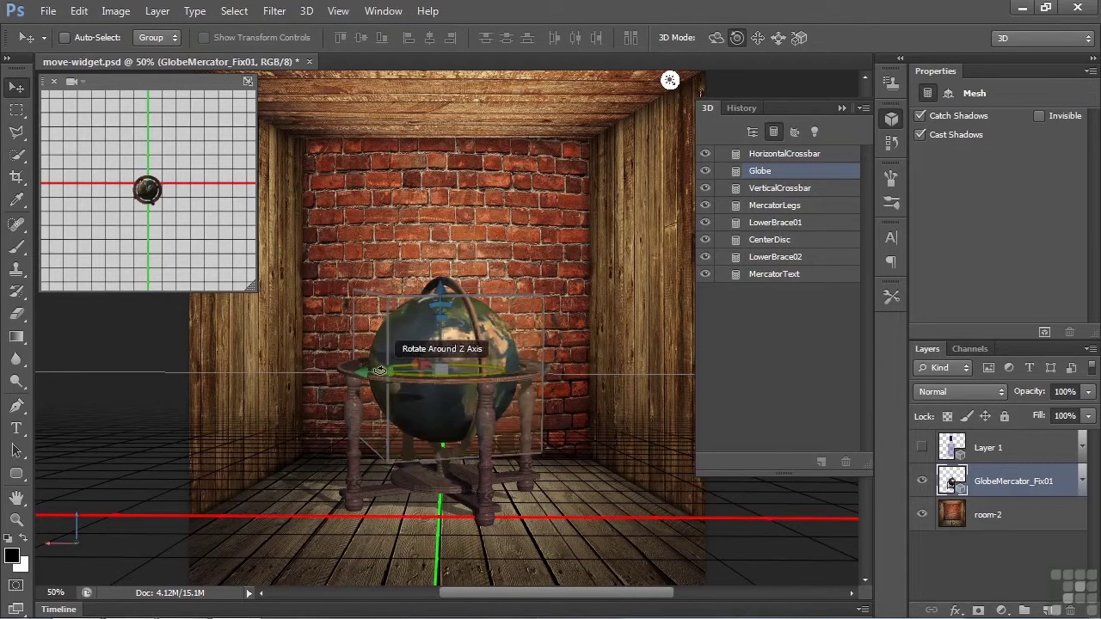
# - Rotate the Globe mesh around Z, scale it down uniformly, then rotate it around Z again
pyautogui.moveTo(379, 371); pyautogui.dragTo(440, 372)
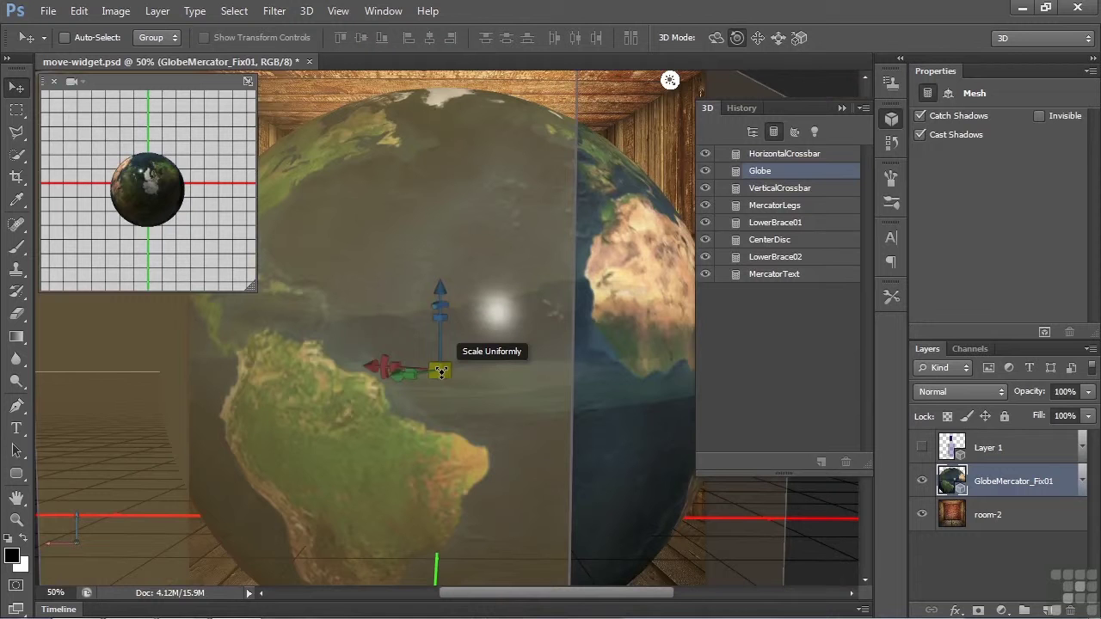
pyautogui.moveTo(440, 372); pyautogui.dragTo(446, 542)
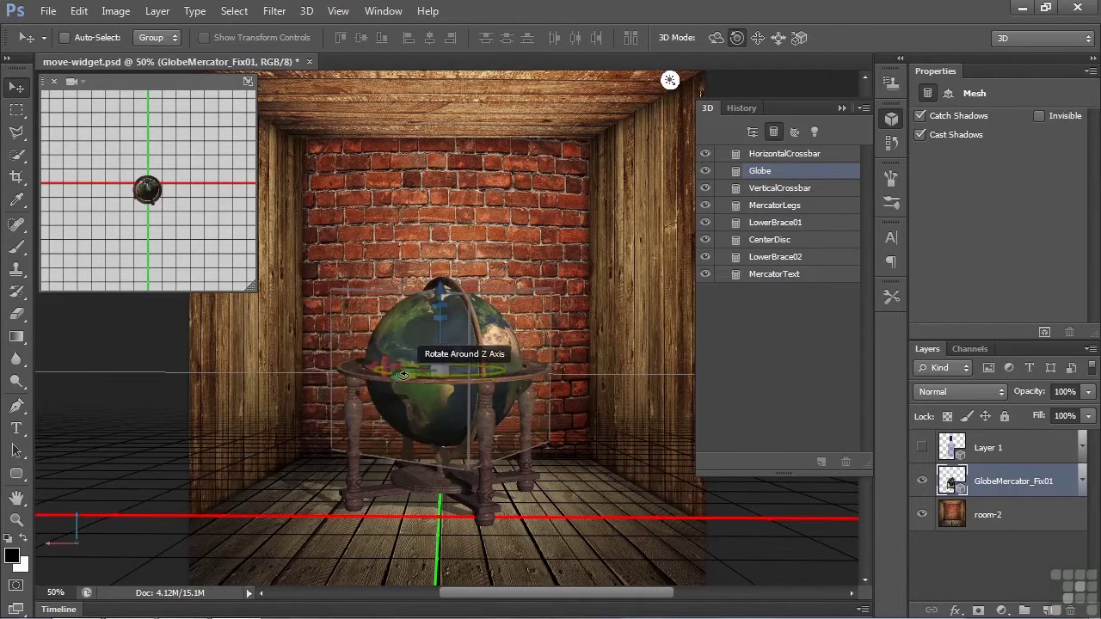
pyautogui.moveTo(398, 375)
pyautogui.mouseDown()
pyautogui.moveTo(520, 376)
pyautogui.moveTo(340, 379)
pyautogui.moveTo(422, 382)
pyautogui.moveTo(403, 385)
pyautogui.moveTo(428, 391)
pyautogui.moveTo(403, 387)
pyautogui.mouseUp()
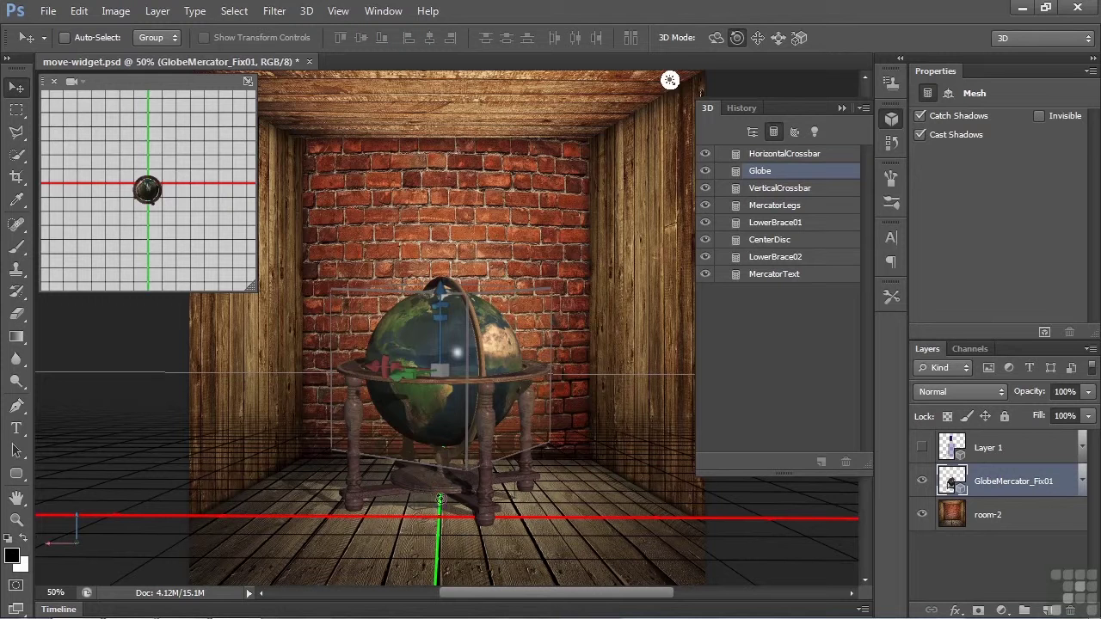
# - Select meshes HorizontalCrossbar through MercatorText, show the Scene tree, and rotate everything around Y
pyautogui.click(777, 154)
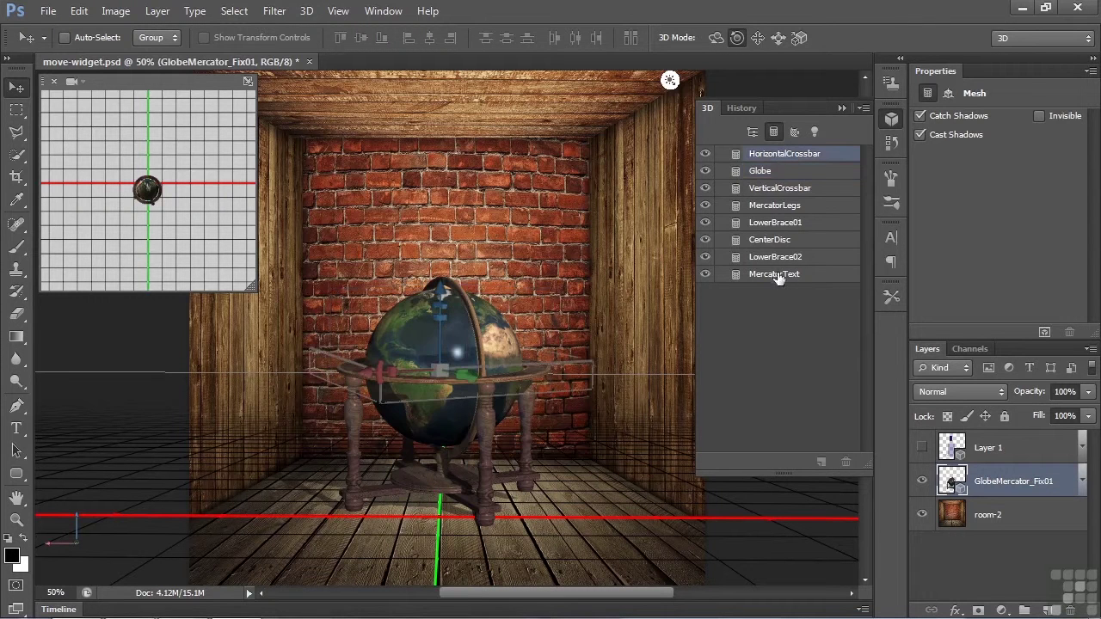
pyautogui.keyDown('shift'); pyautogui.click(777, 276); pyautogui.keyUp('shift')
pyautogui.click(750, 131)
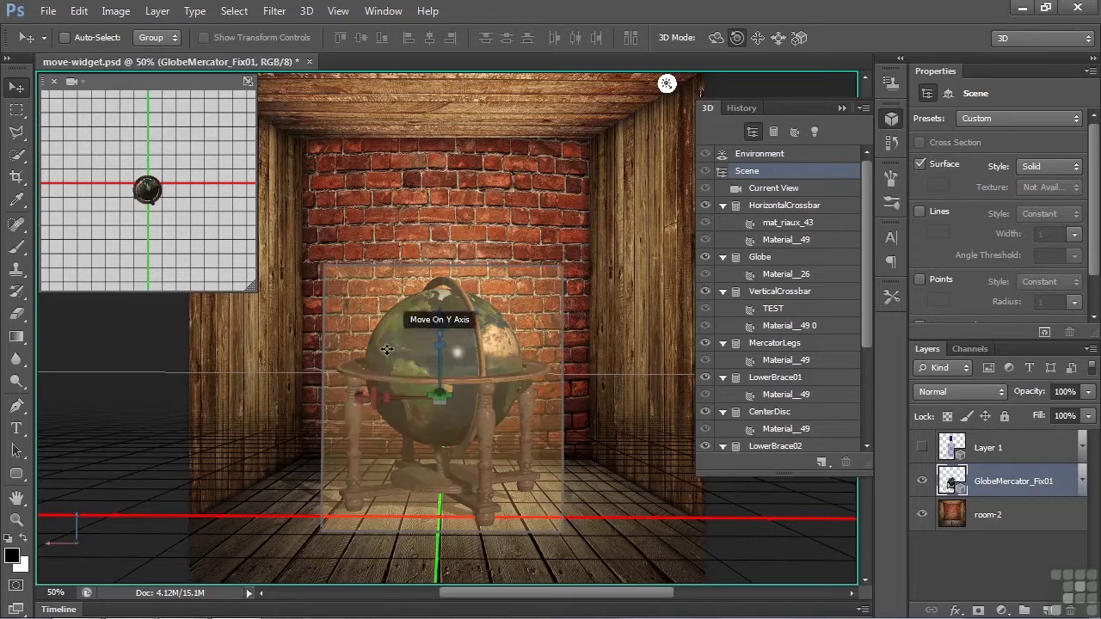
pyautogui.moveTo(372, 401)
pyautogui.mouseDown()
pyautogui.moveTo(363, 391)
pyautogui.moveTo(365, 417)
pyautogui.moveTo(348, 439)
pyautogui.moveTo(377, 439)
pyautogui.moveTo(365, 370)
pyautogui.moveTo(351, 389)
pyautogui.moveTo(378, 397)
pyautogui.mouseUp()
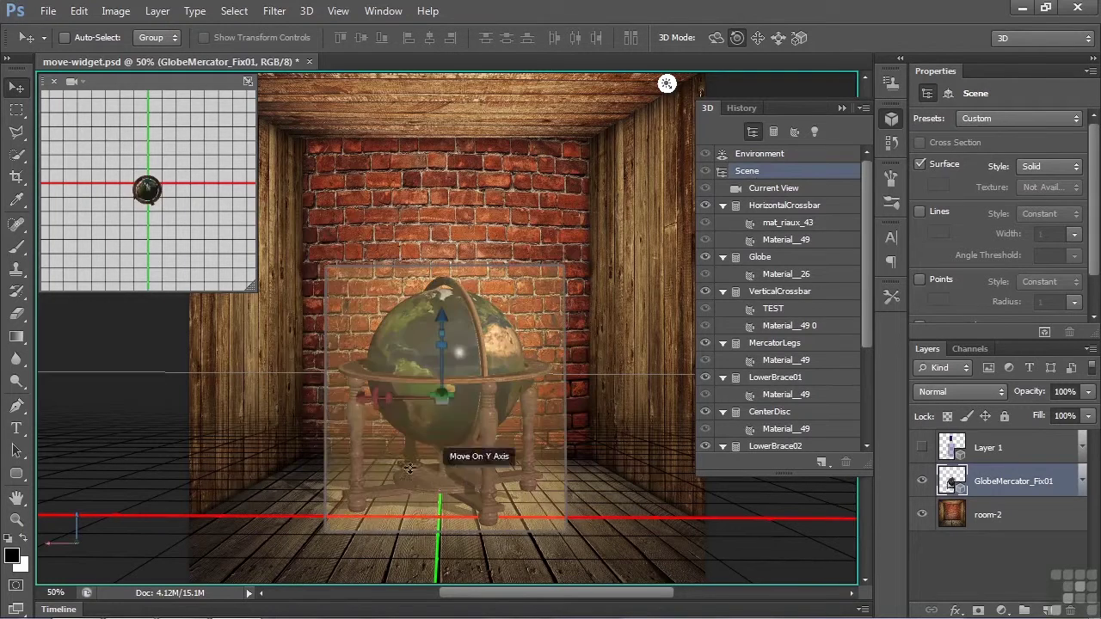
pyautogui.moveTo(370, 390)
pyautogui.mouseDown()
pyautogui.moveTo(349, 353)
pyautogui.moveTo(370, 431)
pyautogui.moveTo(344, 468)
pyautogui.moveTo(370, 399)
pyautogui.mouseUp()
# - Filter the 3D panel to Meshes and nudge all globe meshes along the Z axis
pyautogui.click(773, 132)
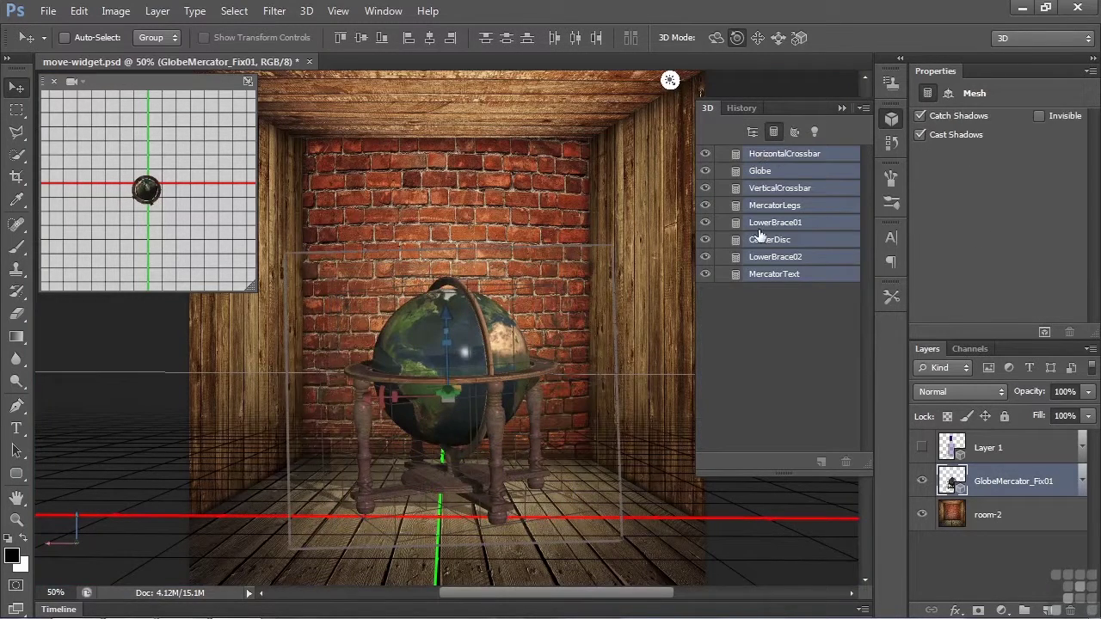
pyautogui.moveTo(448, 298); pyautogui.dragTo(461, 320)
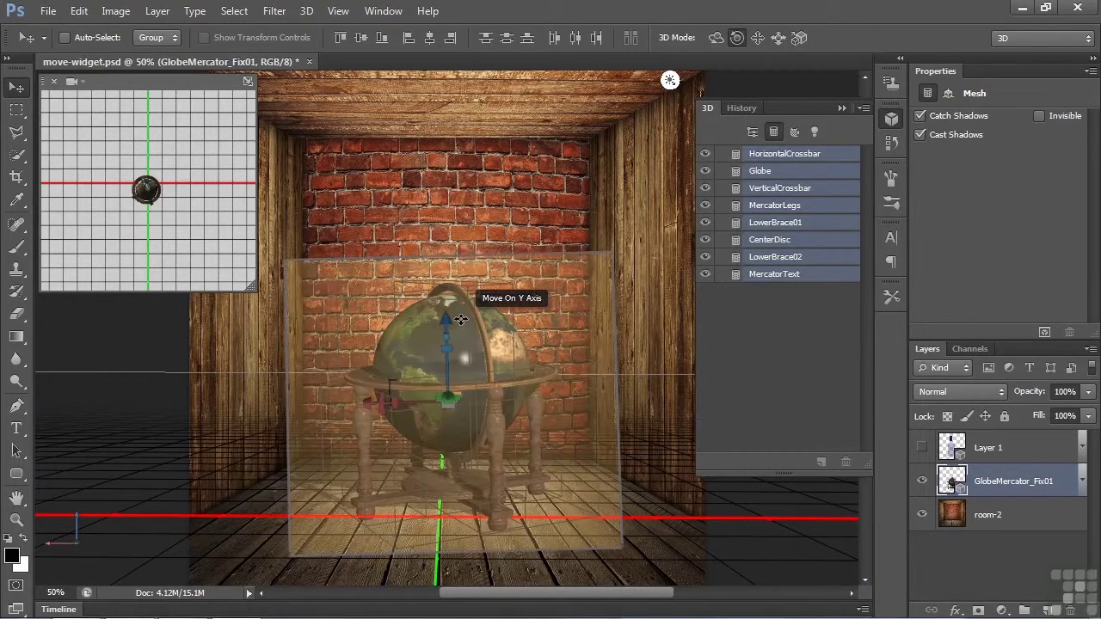